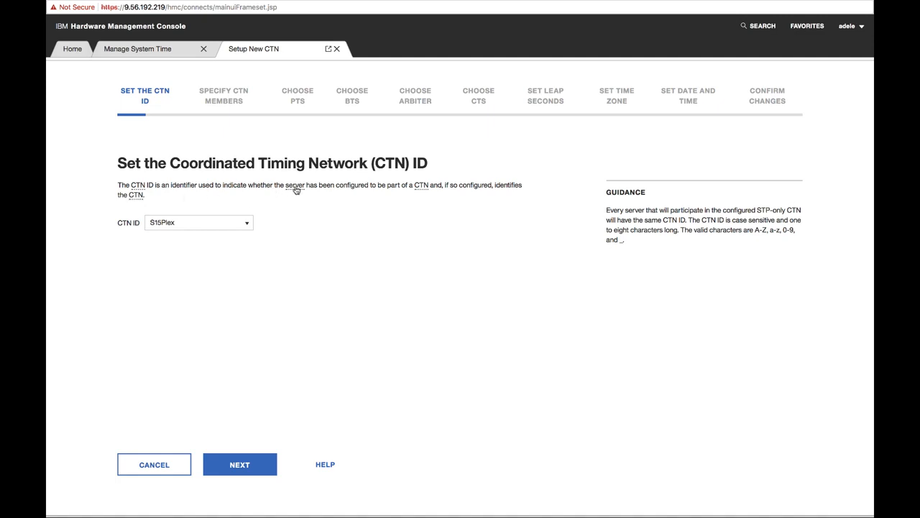
- Create and save a new CTN ID named demoCTN, then advance to member selection
left_click(137, 199)
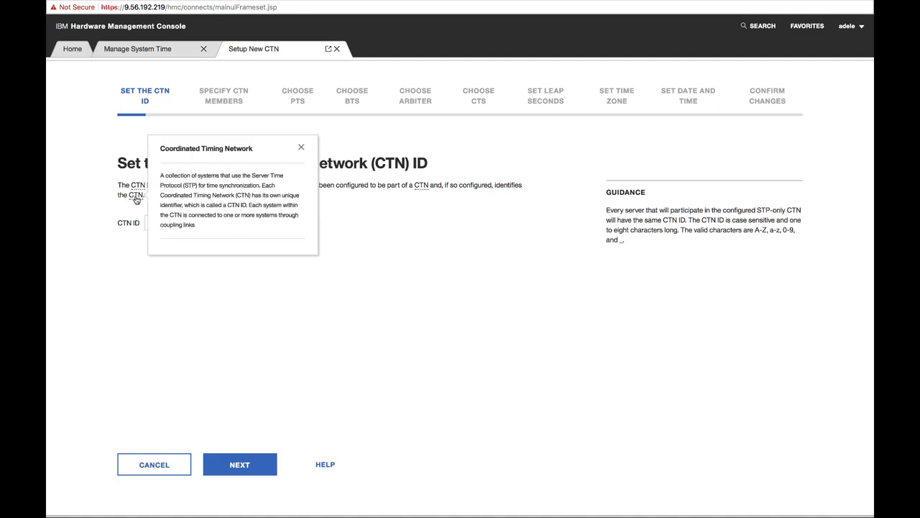
left_click(302, 148)
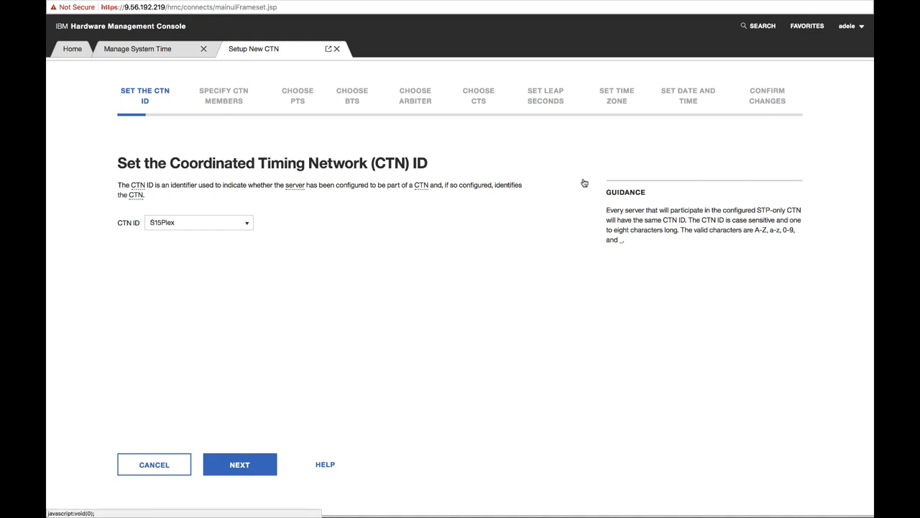
left_click(247, 227)
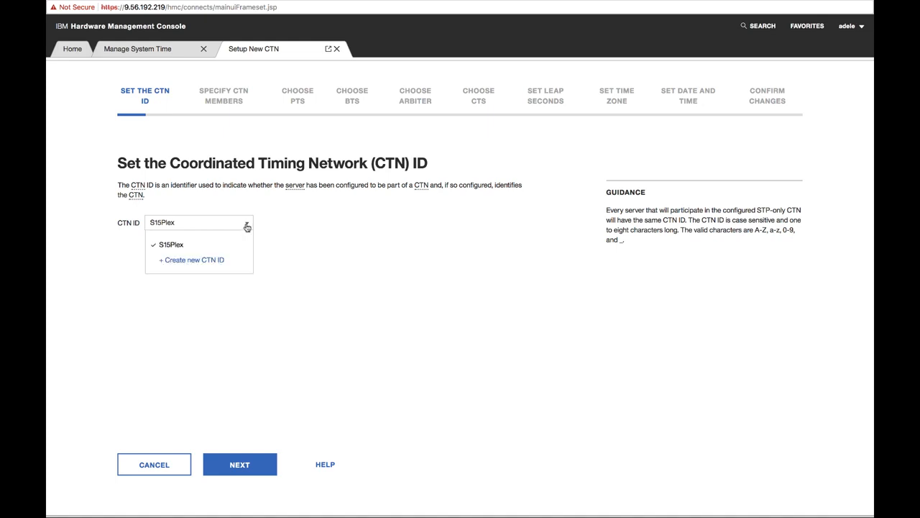
left_click(213, 260)
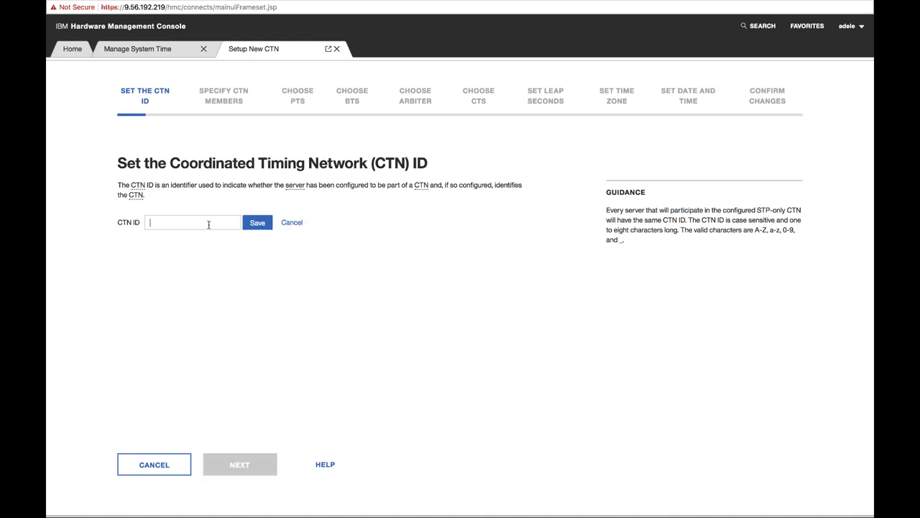
type("demoCTN")
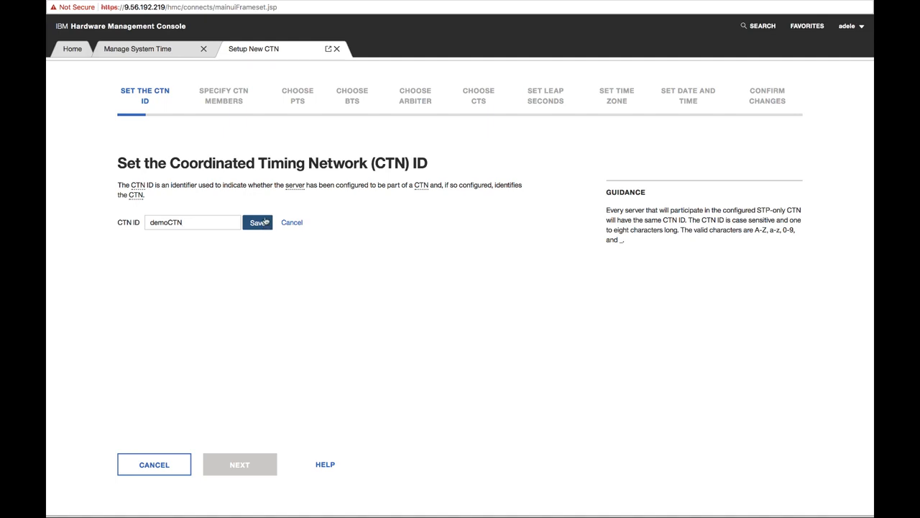
type("#")
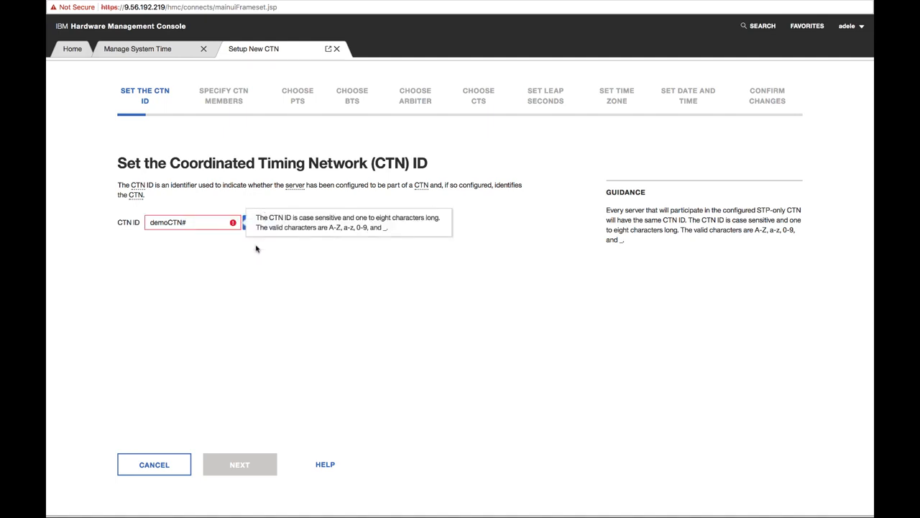
left_click(218, 221)
key("BackSpace")
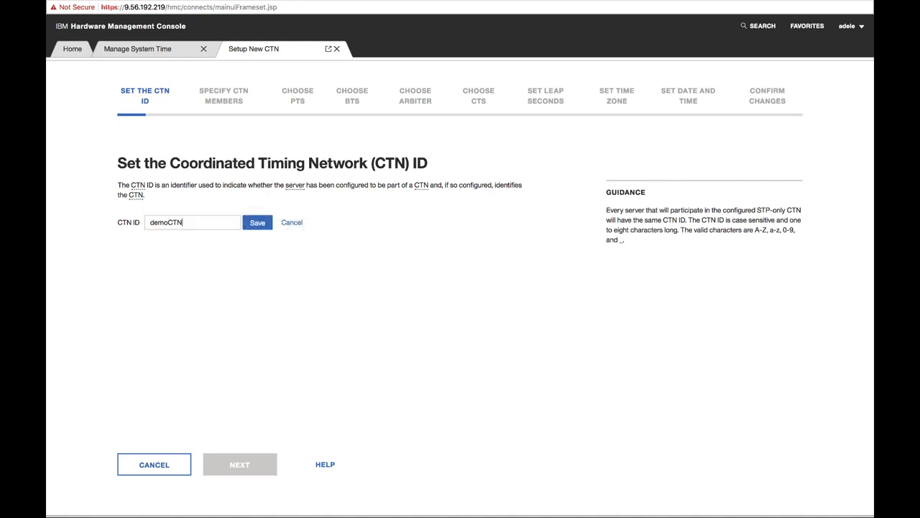
left_click(261, 225)
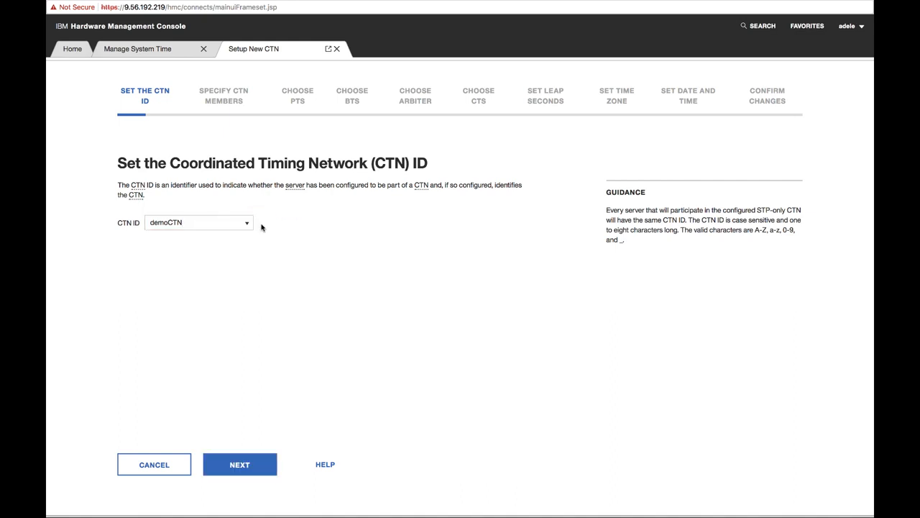
left_click(242, 466)
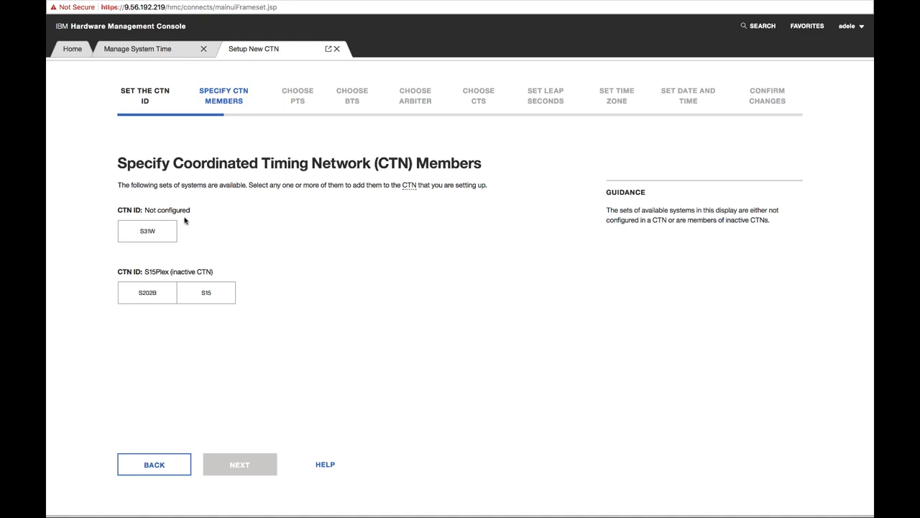
- Add systems S31W, S202B and S15 as CTN members and continue
left_click(146, 233)
left_click(147, 299)
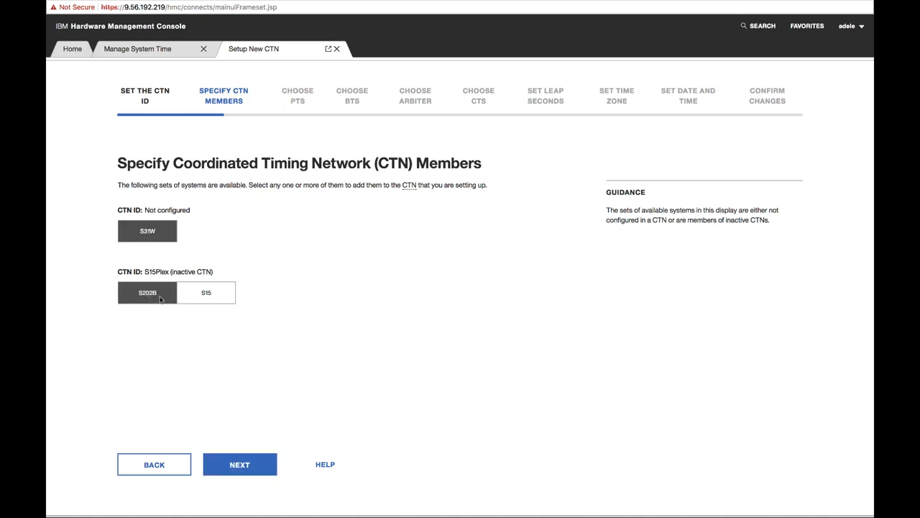
left_click(198, 299)
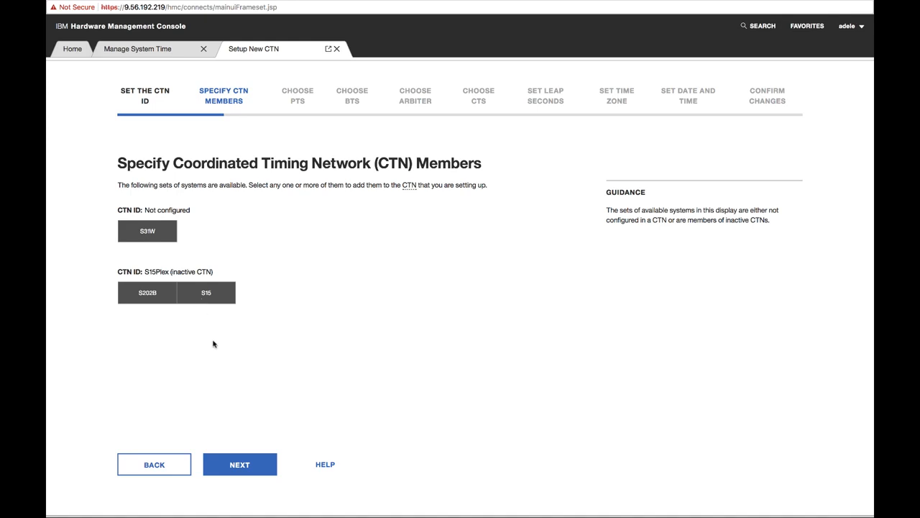
left_click(241, 471)
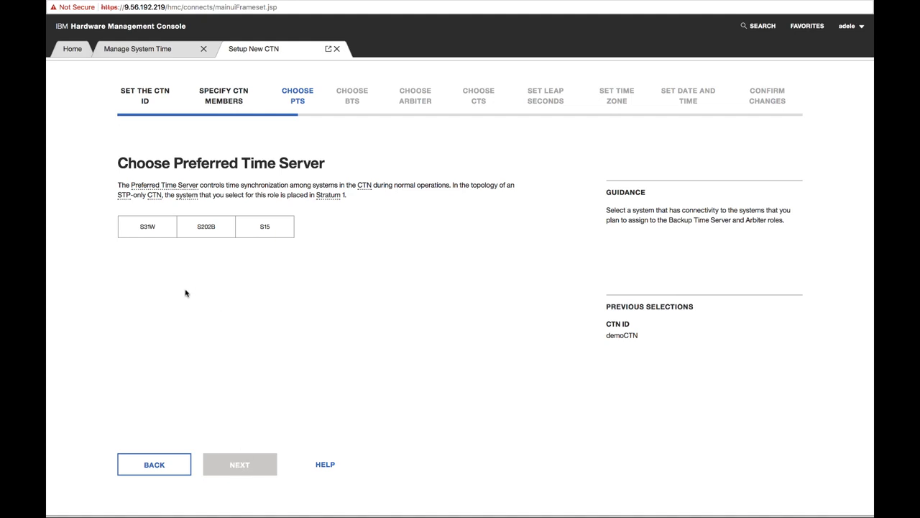
- Choose S202B as the Preferred Time Server and continue
left_click(222, 232)
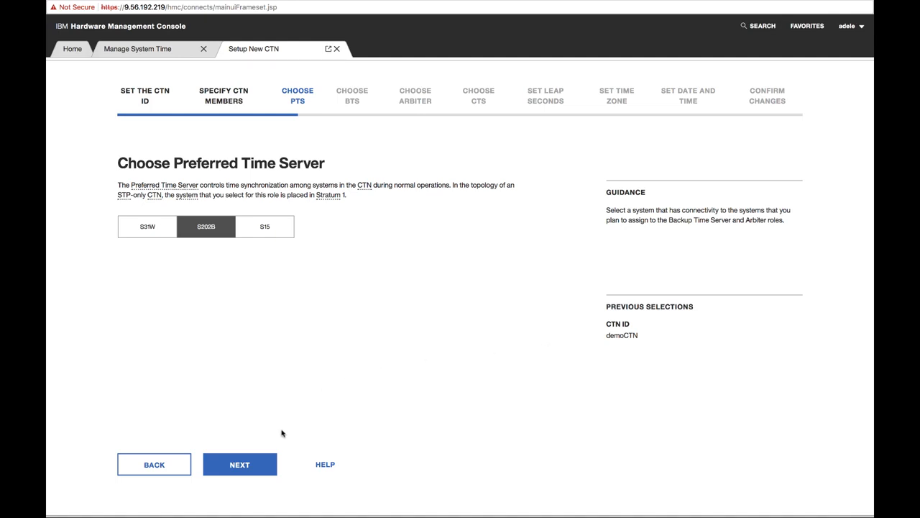
left_click(258, 466)
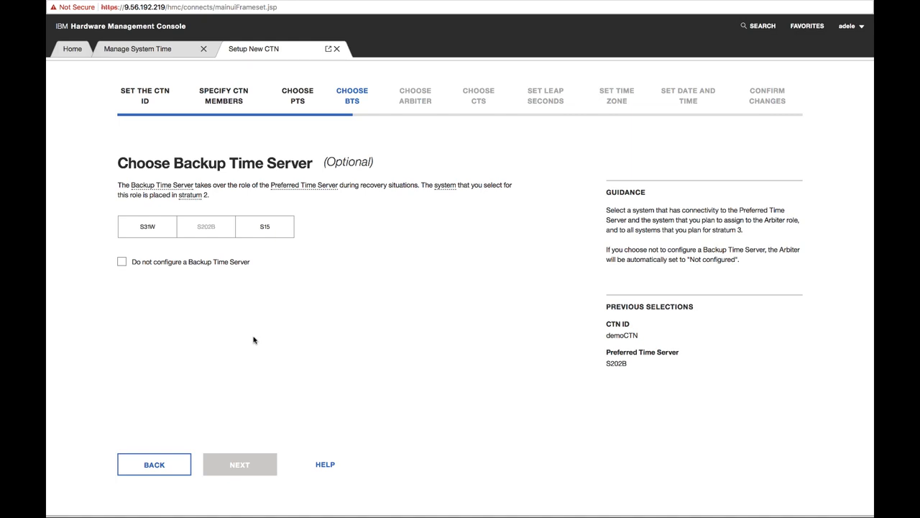
- Choose S15 as the Backup Time Server and continue
left_click(259, 230)
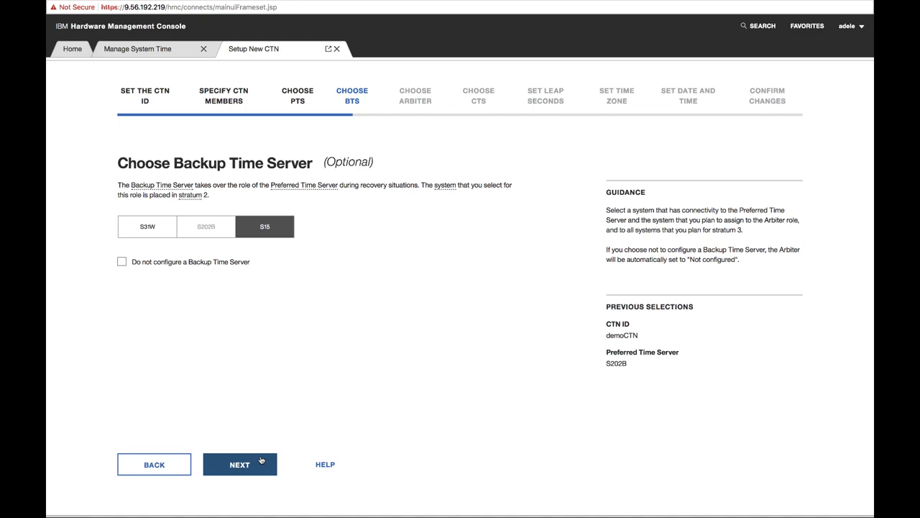
left_click(122, 264)
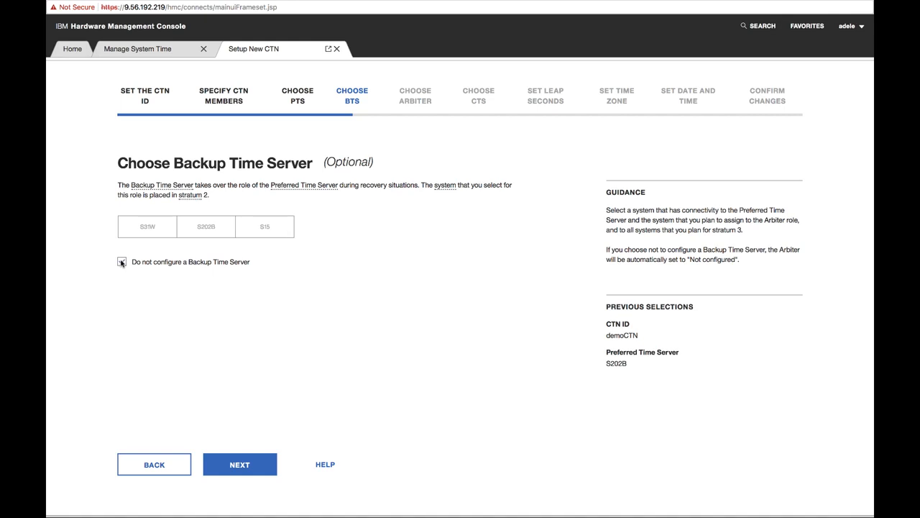
left_click(121, 262)
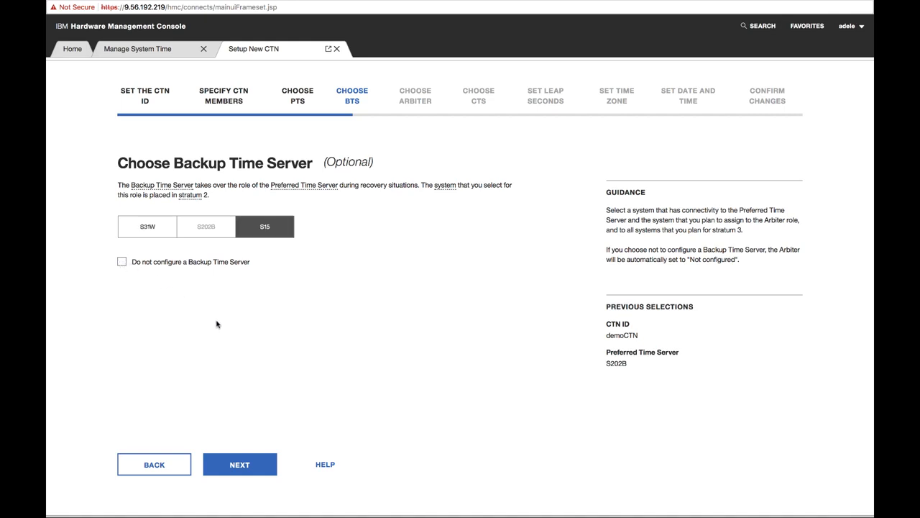
left_click(242, 465)
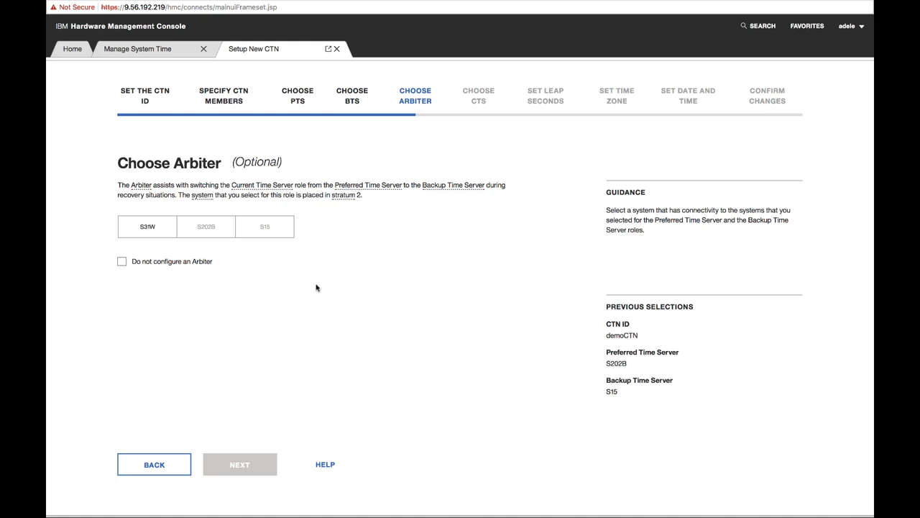
- Opt not to configure an Arbiter and continue
left_click(121, 262)
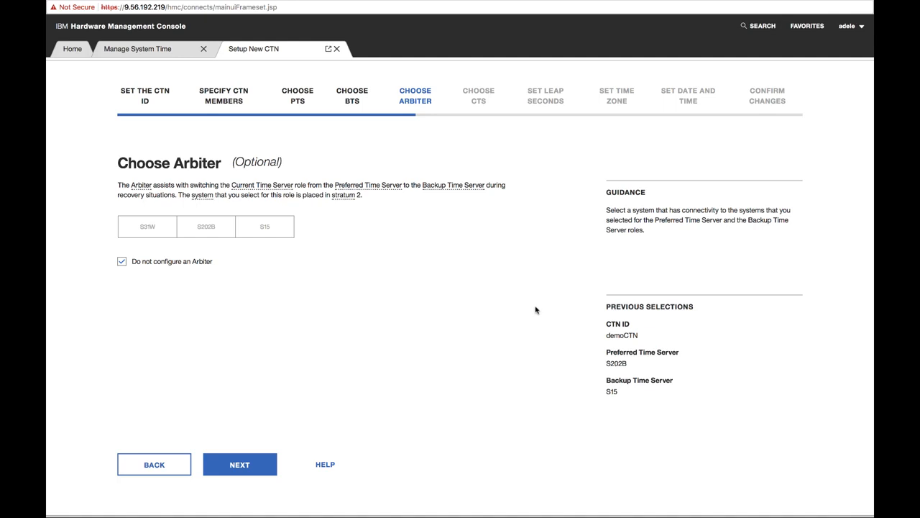
left_click(240, 464)
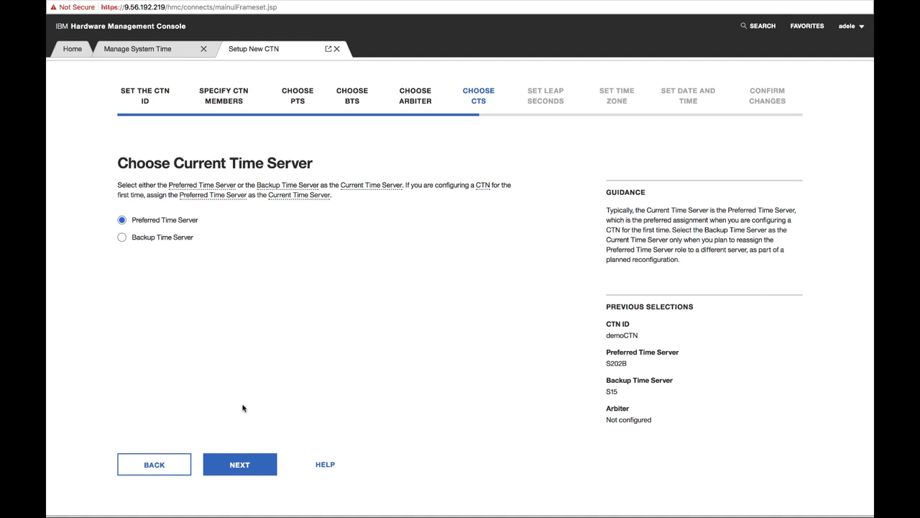
- Keep the Preferred Time Server as the Current Time Server and continue
left_click(238, 469)
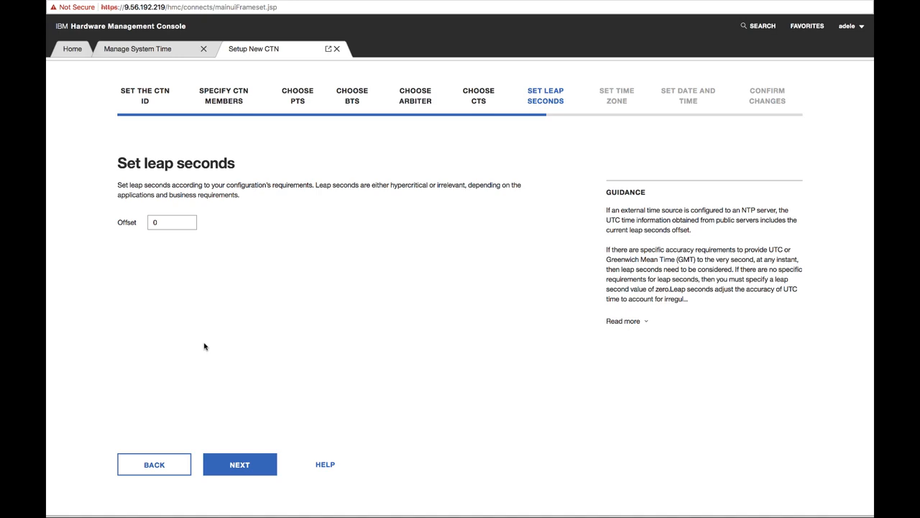
- Expand the full leap-seconds guidance, collapse it, and continue with an offset of 0
left_click(644, 321)
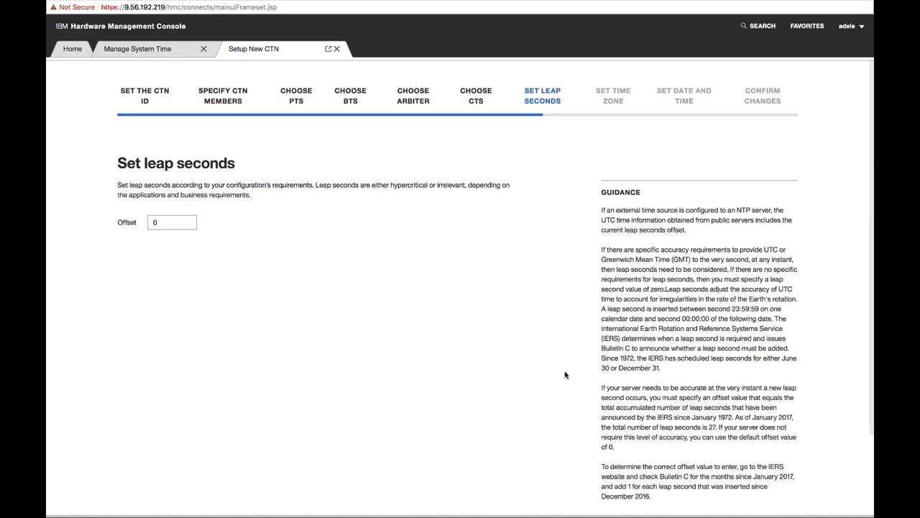
scroll(571, 374, "down", 2)
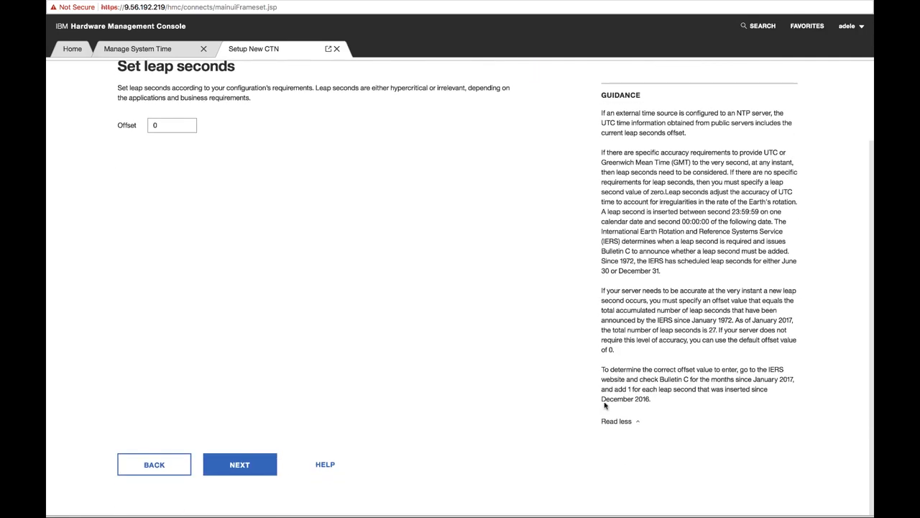
left_click(638, 424)
left_click(241, 466)
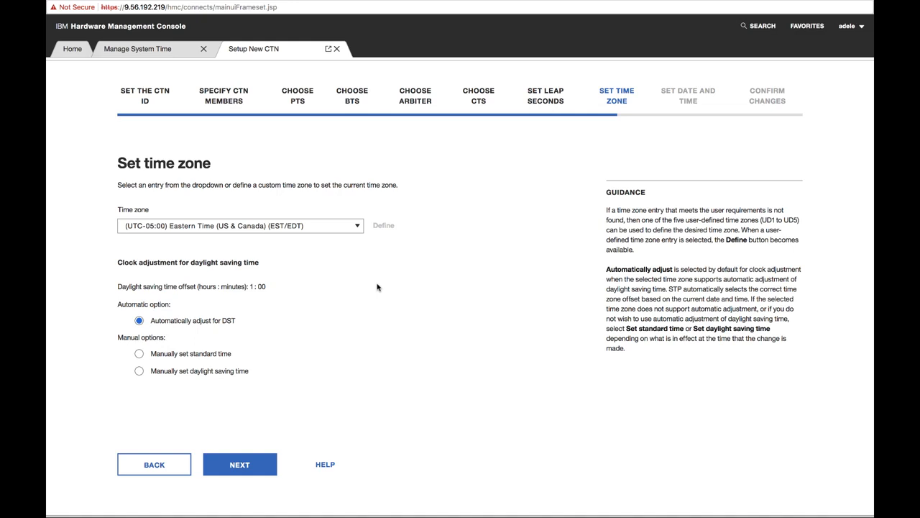
- Keep the (UTC-05:00) Eastern Time (US & Canada) time zone with automatic DST adjustment and continue
left_click(358, 227)
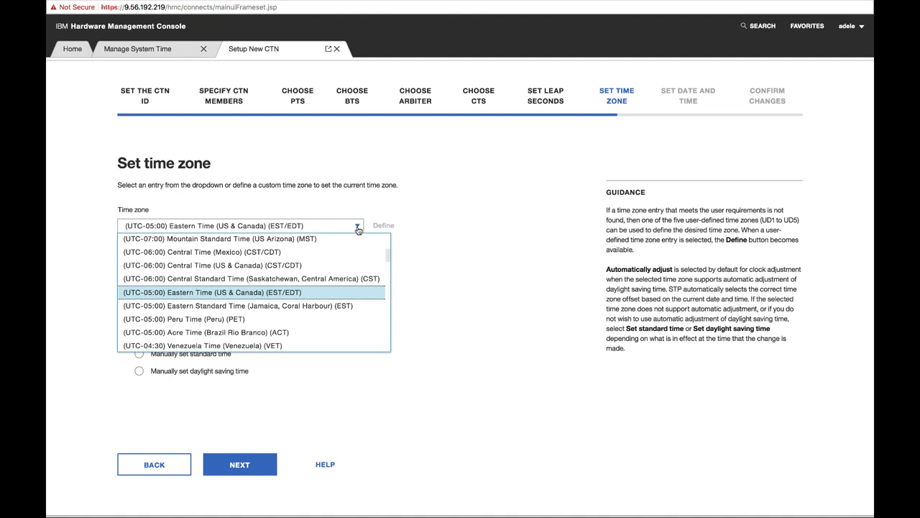
left_click(358, 228)
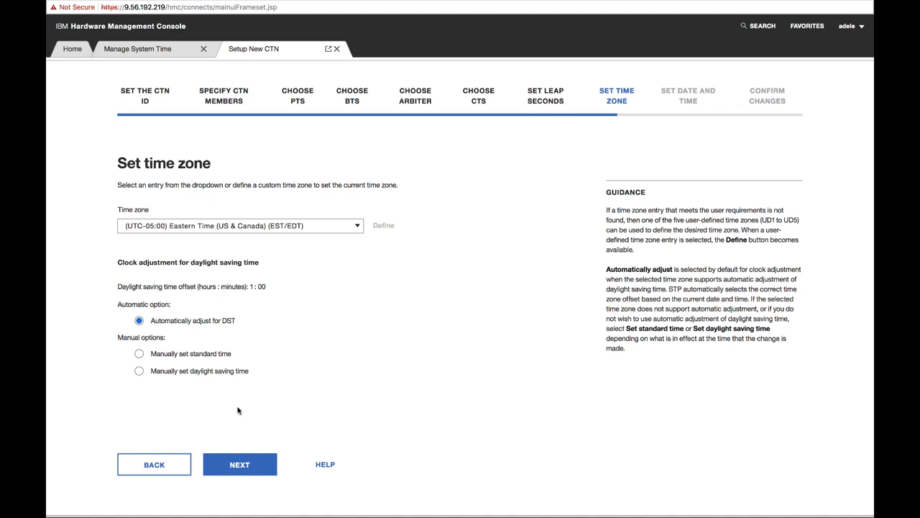
left_click(230, 466)
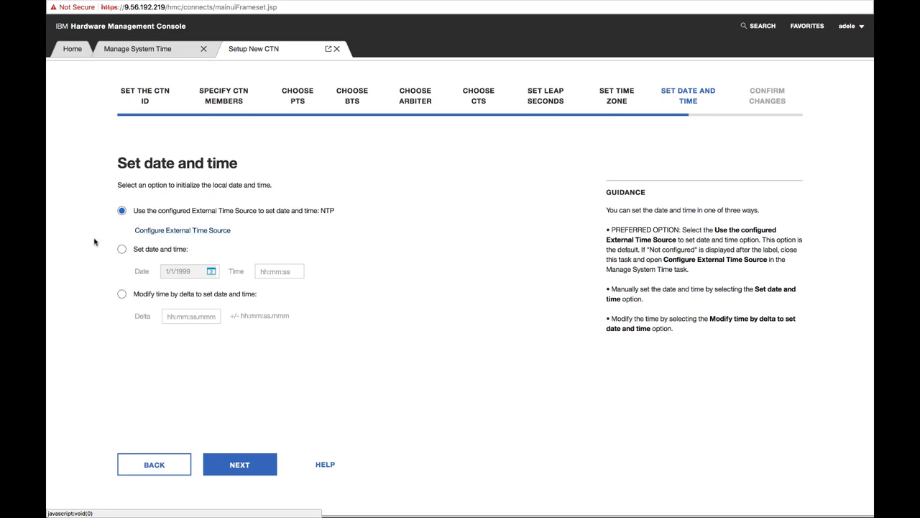
- Continue with the configured External Time Source for date and time and review the CTN topology
left_click(240, 465)
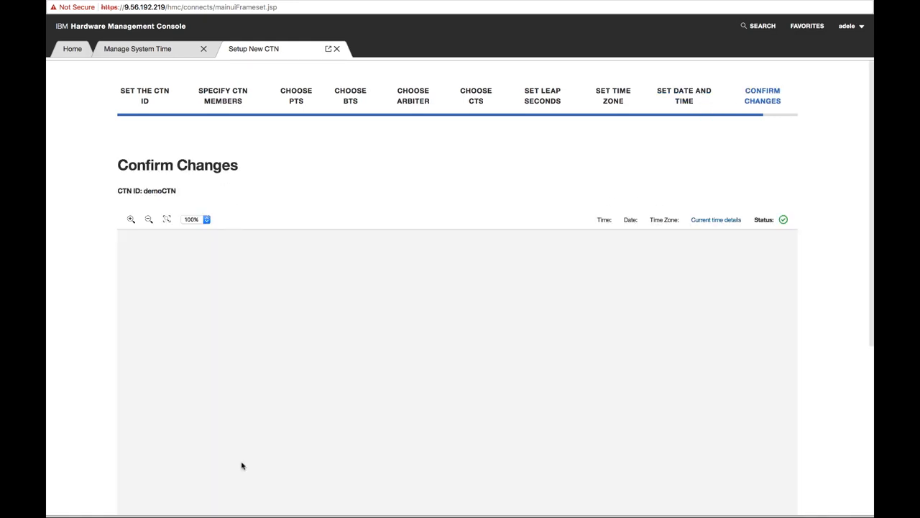
scroll(535, 391, "down", 2)
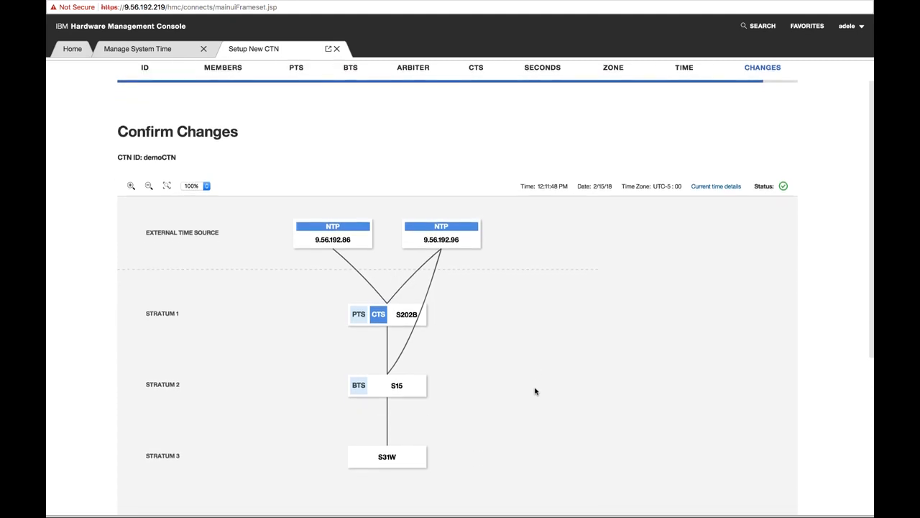
scroll(535, 391, "down", 3)
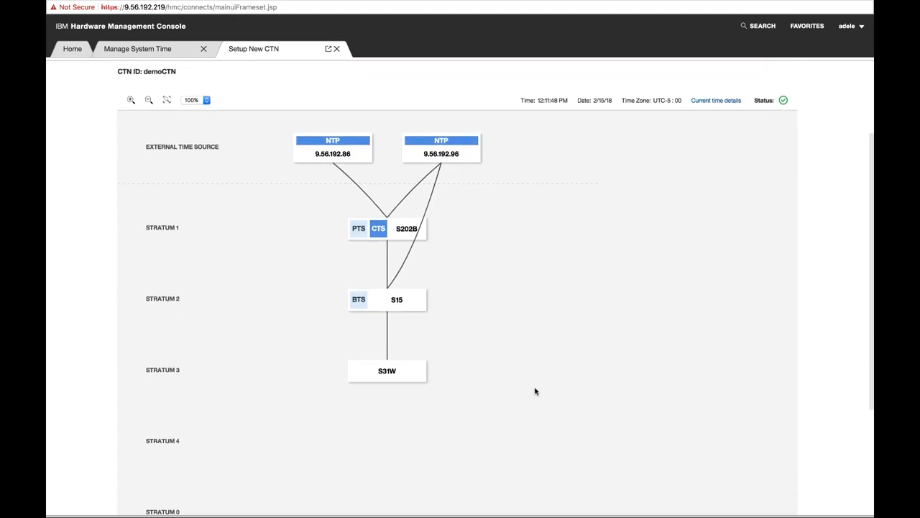
scroll(535, 392, "down", 1)
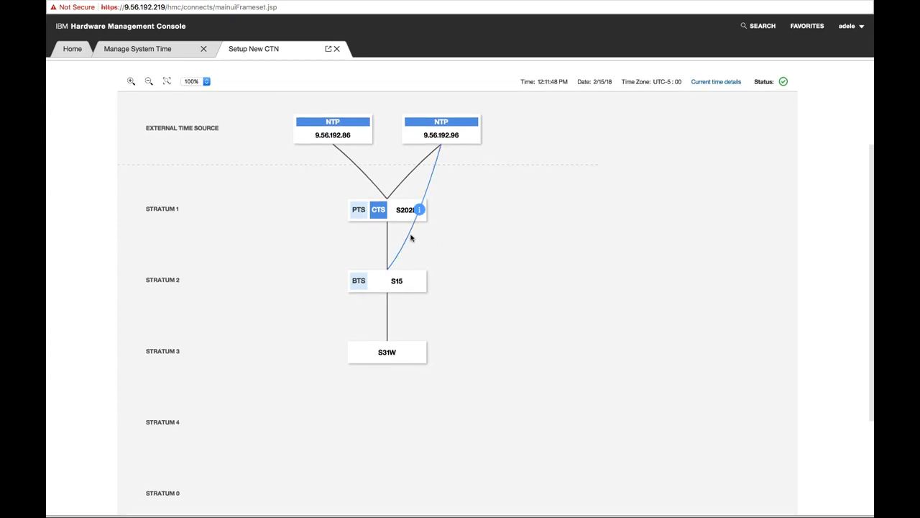
mouse_move(390, 240)
scroll(599, 294, "down", 5)
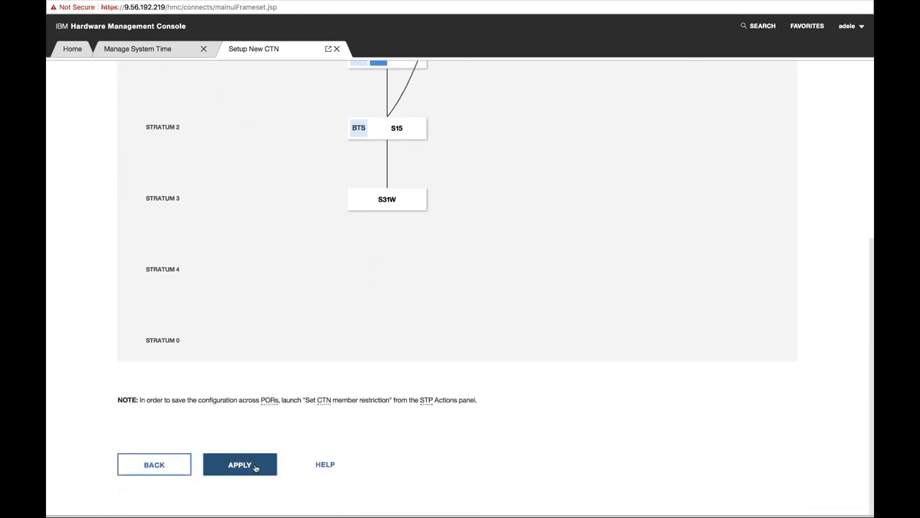
- Apply the new CTN configuration and close the confirmation
left_click(255, 467)
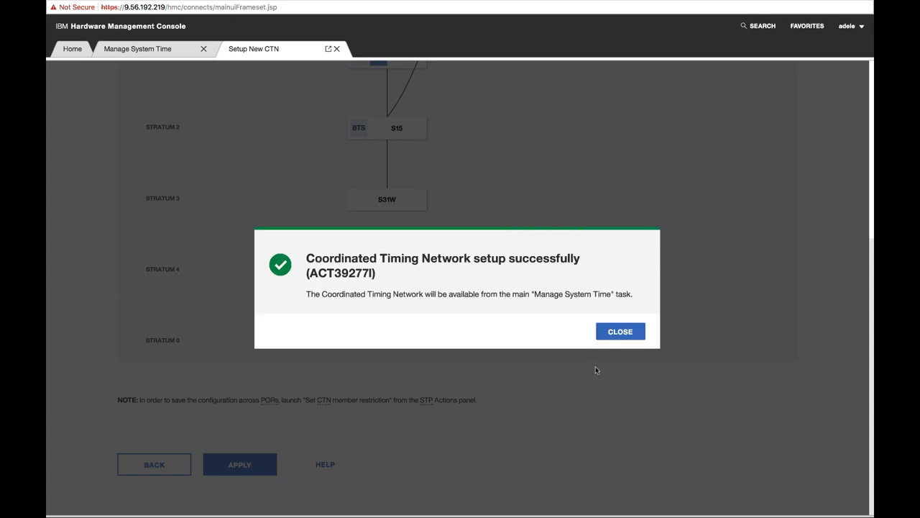
left_click(622, 339)
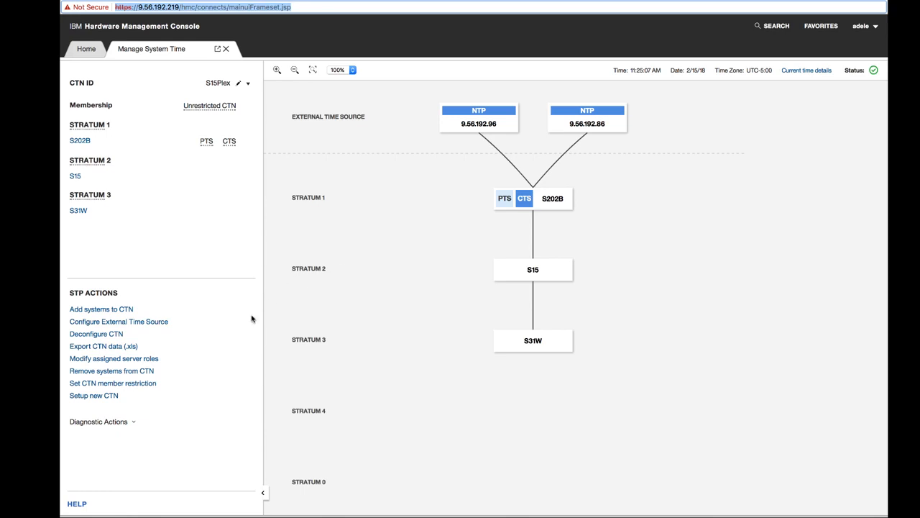
- Deconfigure the S15Plex CTN, entering the user's password to authorize it, and close the confirmation
left_click(110, 335)
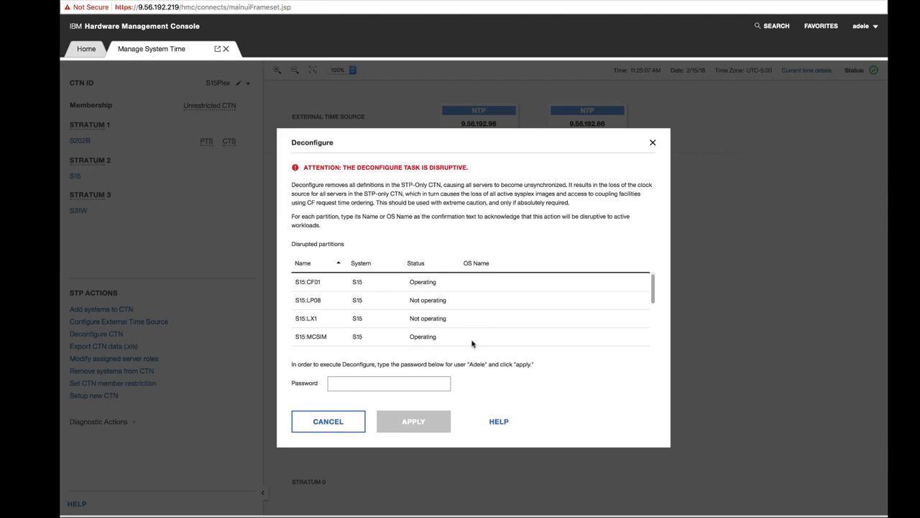
left_click(361, 382)
type("••••••••")
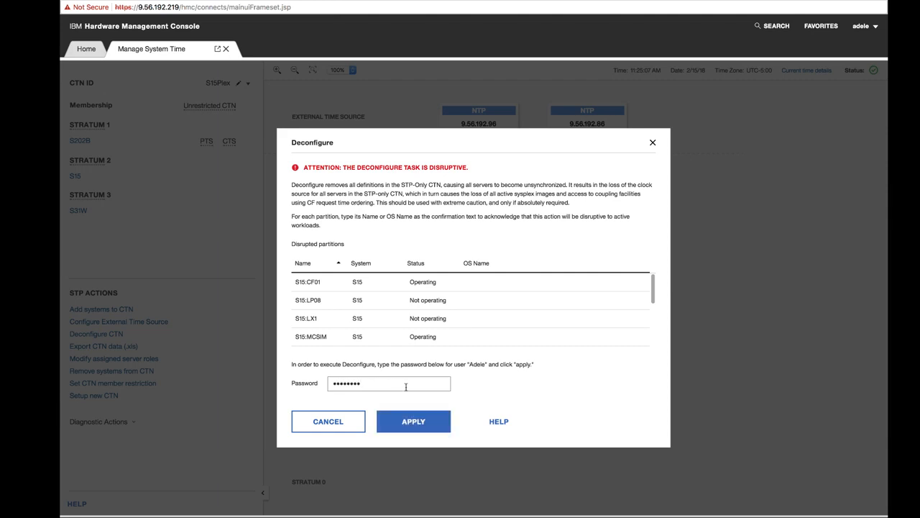
left_click(411, 422)
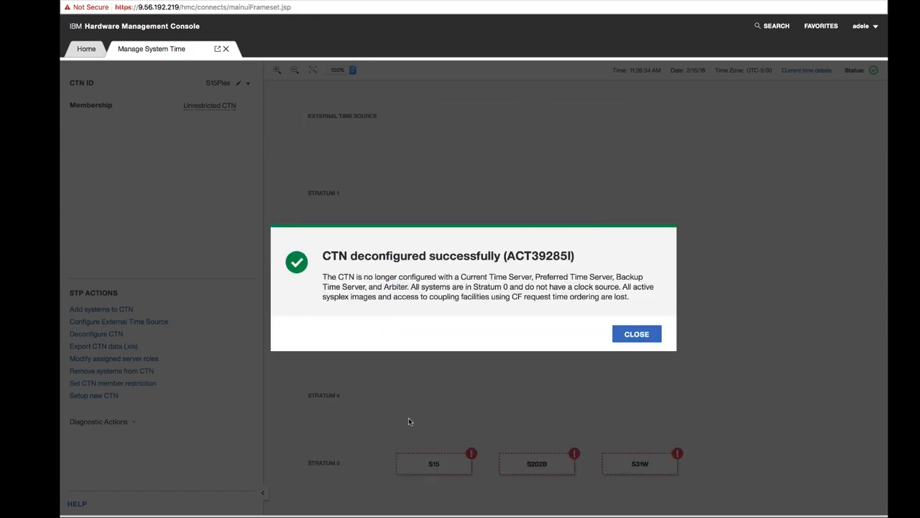
left_click(633, 336)
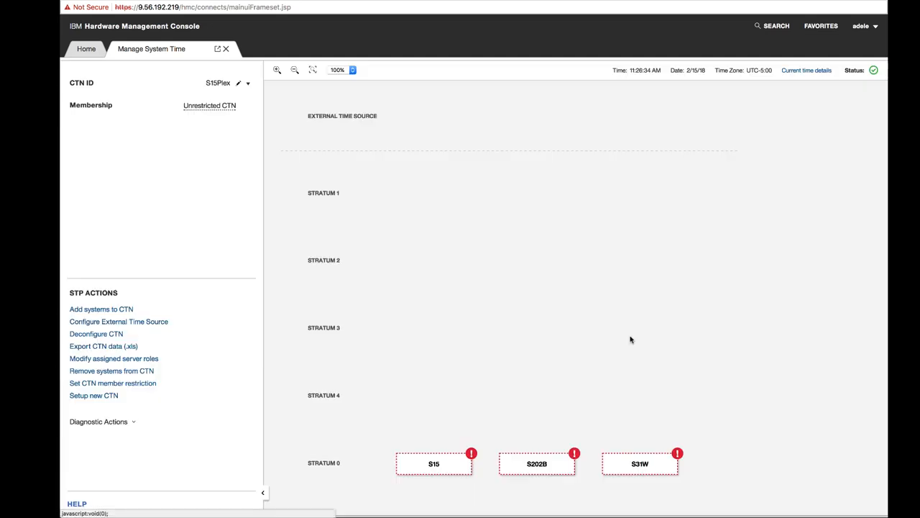